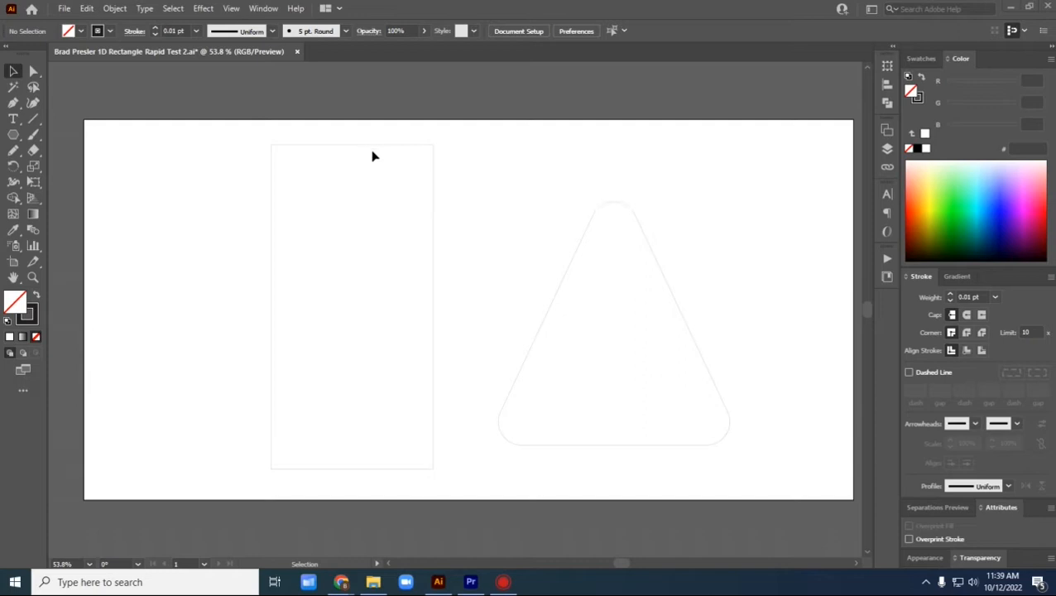
Step: Delete the rounded triangle beside the rectangle
{"action": "left_click", "coordinate": [591, 220]}
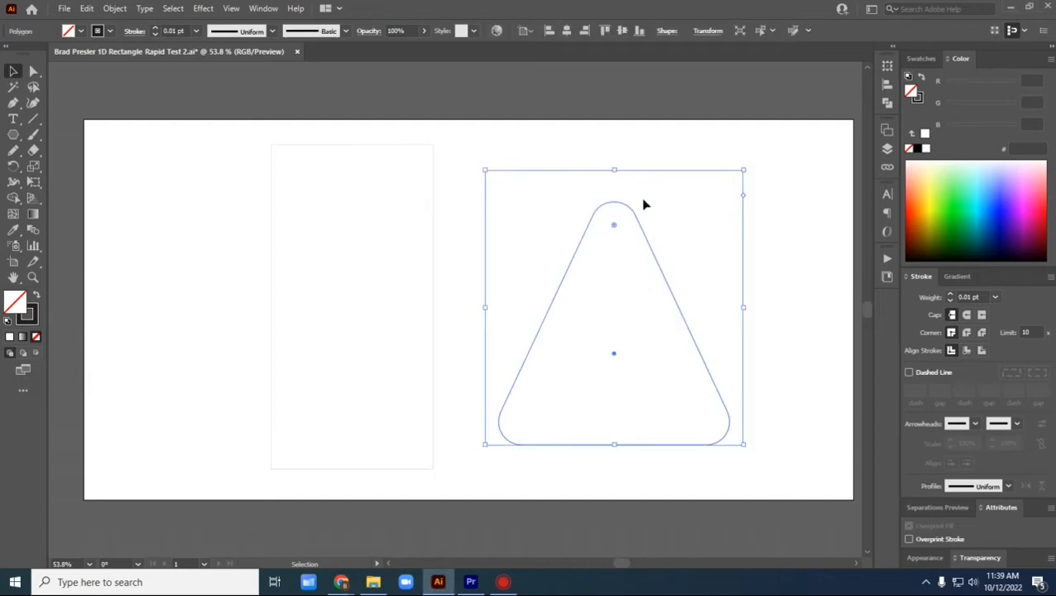
{"action": "key", "text": "Delete"}
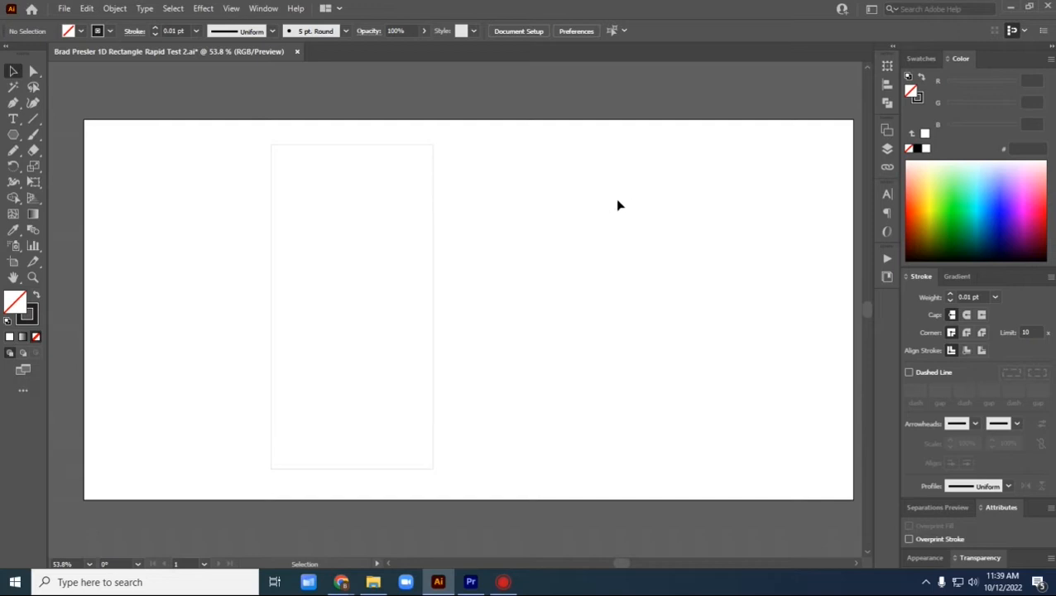
Step: Reshape the rectangle freehand by its corners and left side into a wide landscape rectangle in the middle of the artboard
{"action": "left_click", "coordinate": [435, 208]}
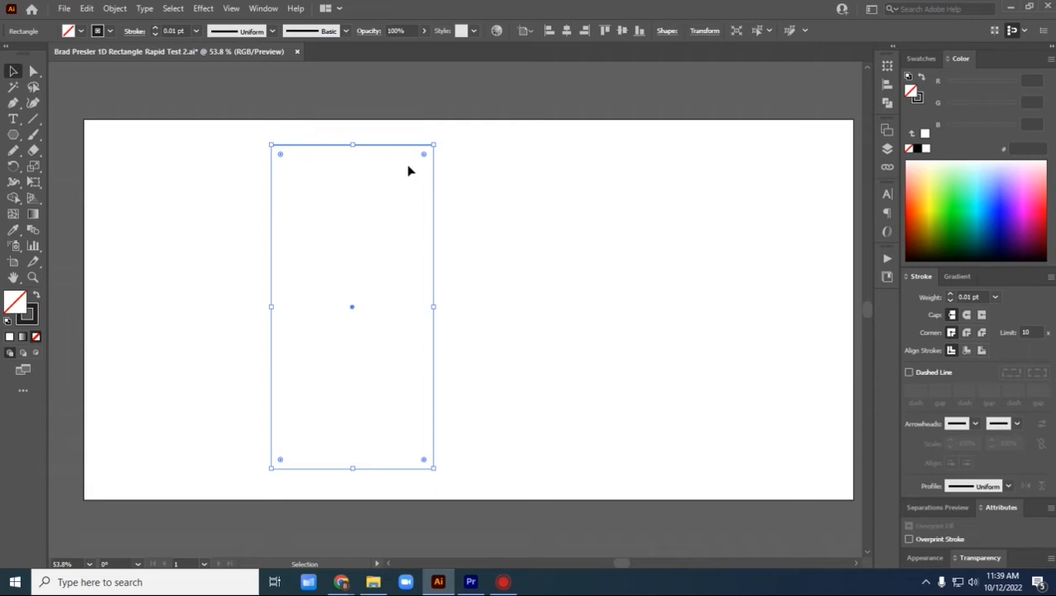
{"action": "left_click_drag", "start_coordinate": [424, 159], "coordinate": [445, 141]}
{"action": "left_click", "coordinate": [15, 73]}
{"action": "left_click_drag", "start_coordinate": [435, 145], "coordinate": [690, 195]}
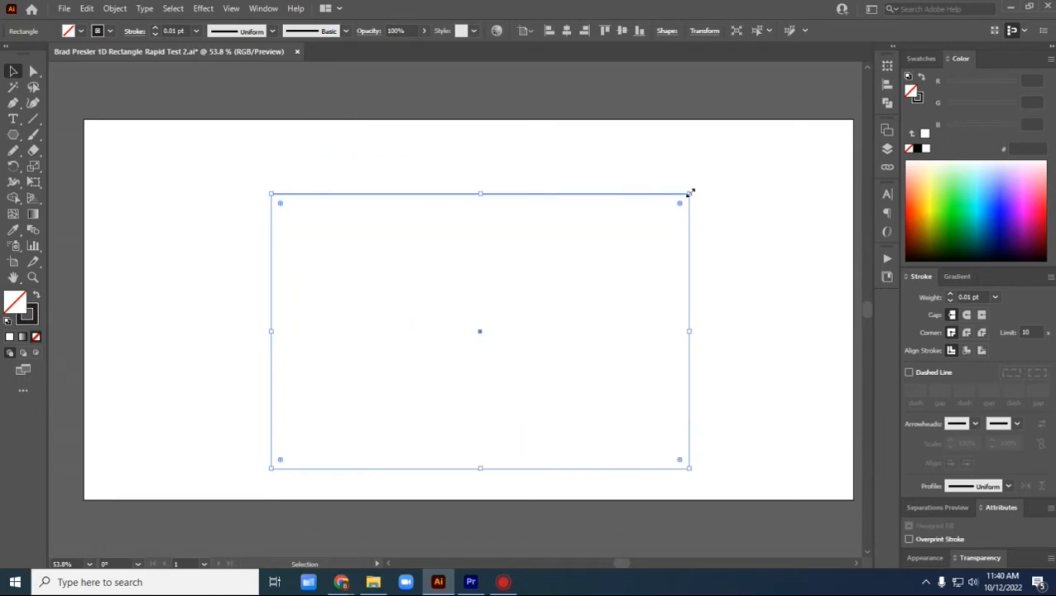
{"action": "left_click_drag", "start_coordinate": [271, 194], "coordinate": [342, 177]}
{"action": "left_click_drag", "start_coordinate": [337, 323], "coordinate": [253, 325]}
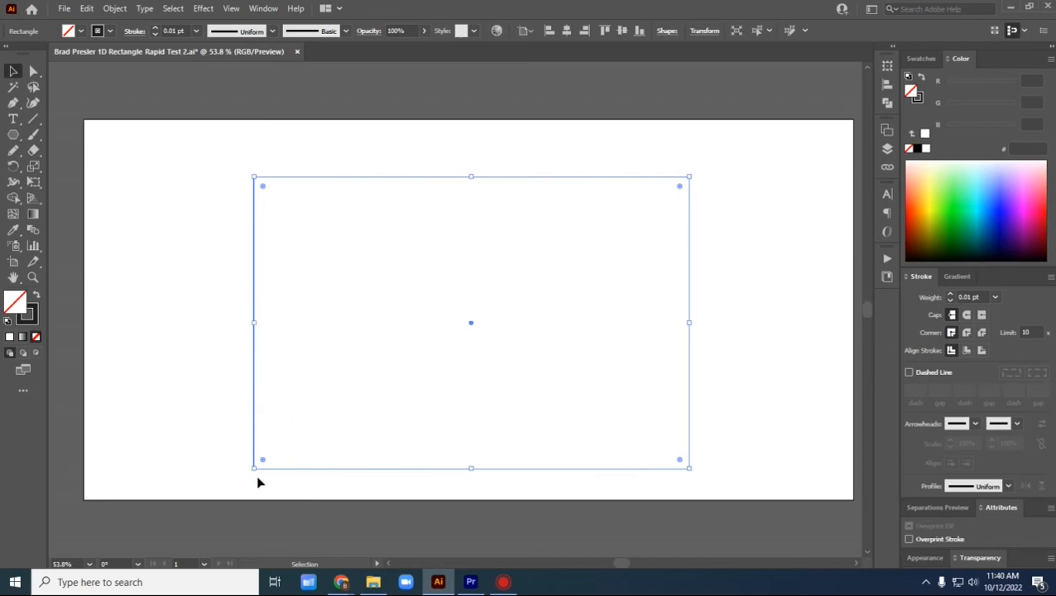
{"action": "left_click_drag", "start_coordinate": [254, 469], "coordinate": [302, 375]}
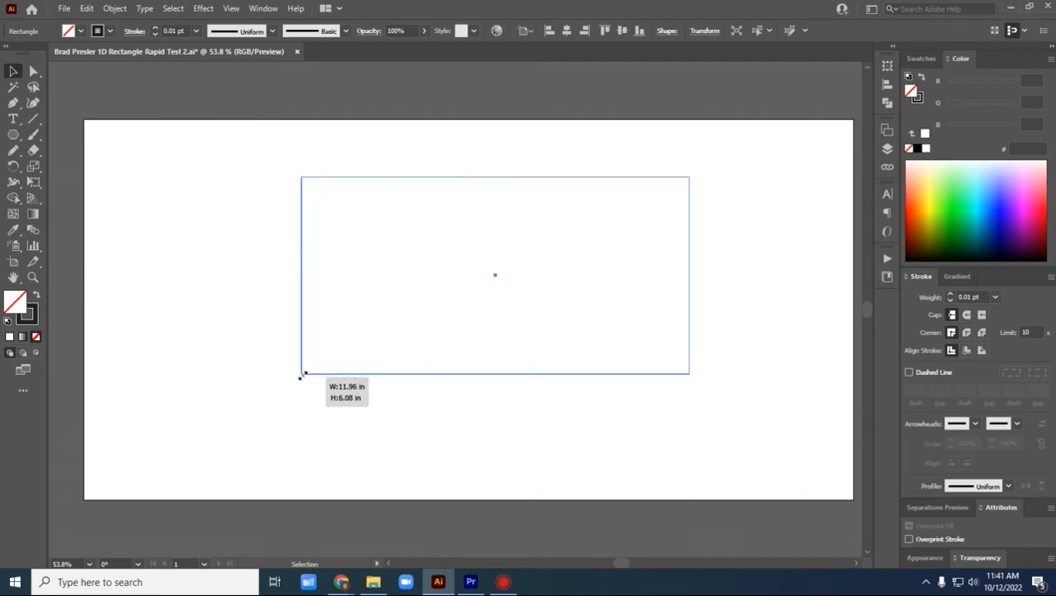
{"action": "left_click_drag", "start_coordinate": [301, 374], "coordinate": [292, 407]}
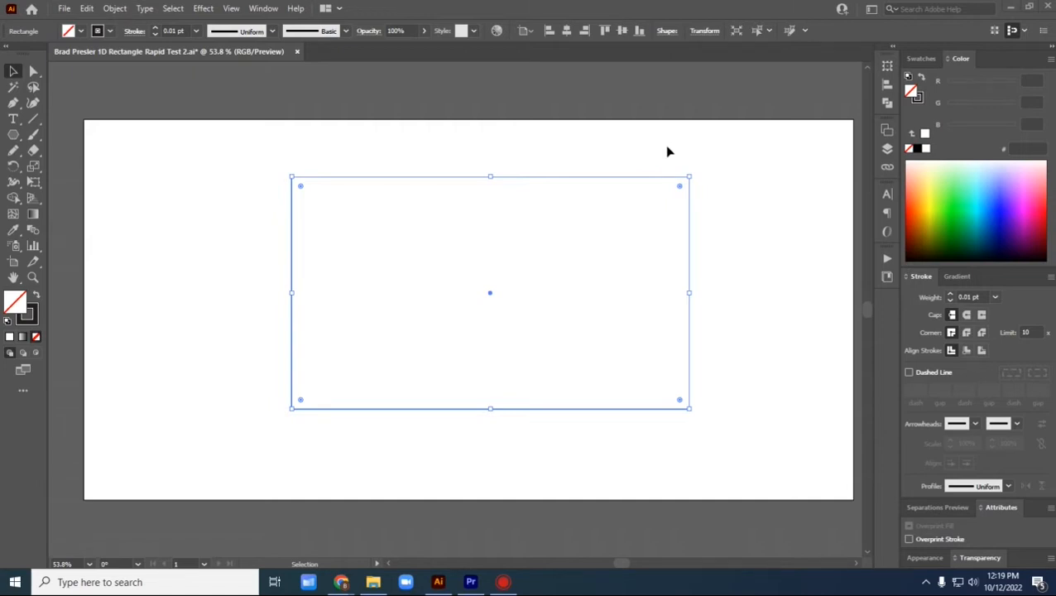
Step: Scale the rectangle proportionally by its upper-right corner, down to about 6.37 × 3.72 in and back up to about 11.81 × 6.9 in
{"action": "left_click_drag", "start_coordinate": [689, 176], "coordinate": [565, 290]}
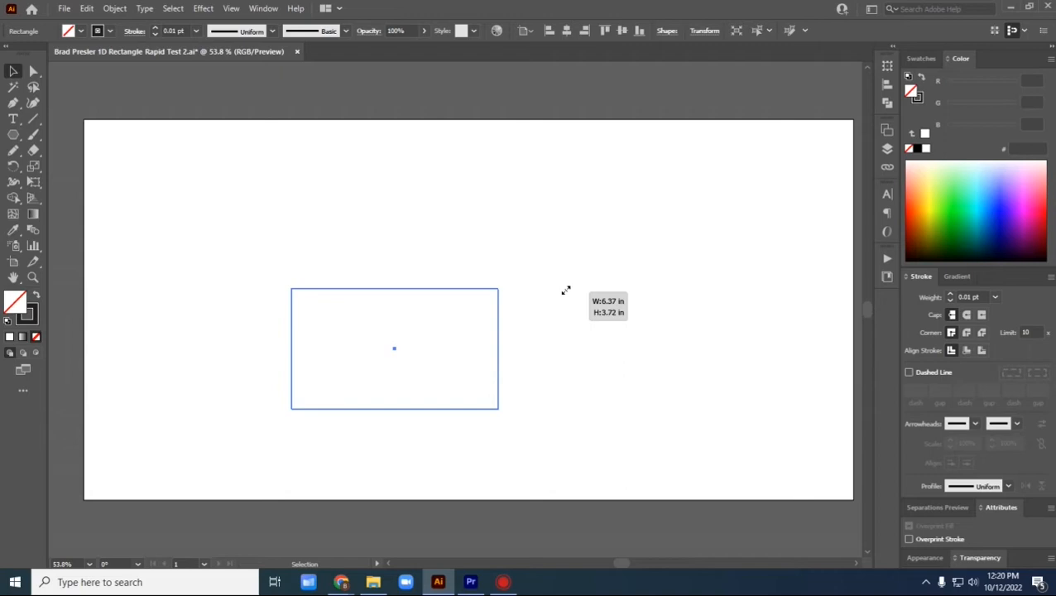
{"action": "left_click_drag", "start_coordinate": [565, 290], "coordinate": [553, 295]}
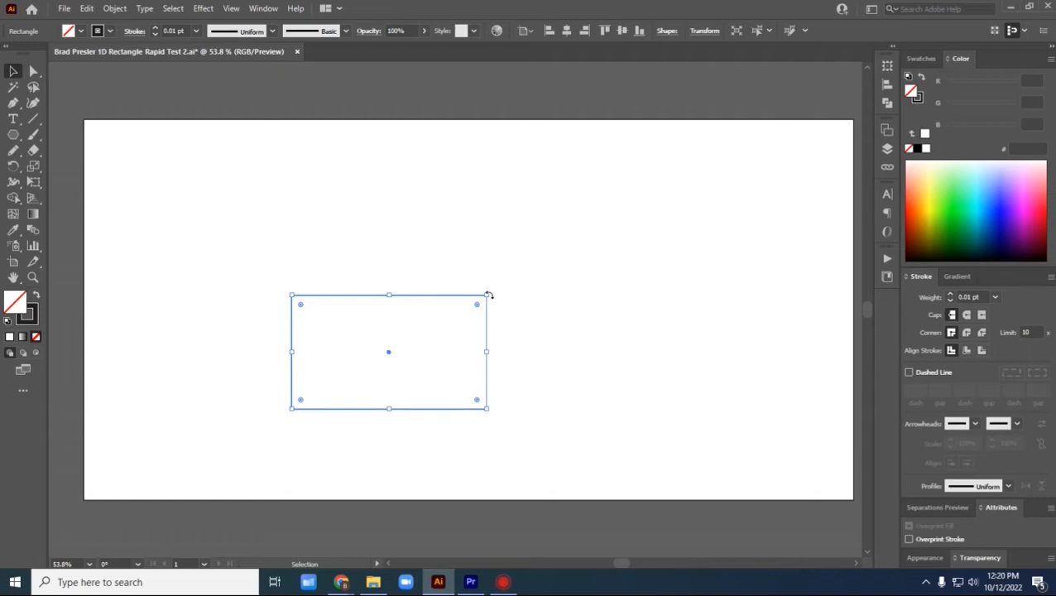
{"action": "left_click_drag", "start_coordinate": [488, 294], "coordinate": [785, 187]}
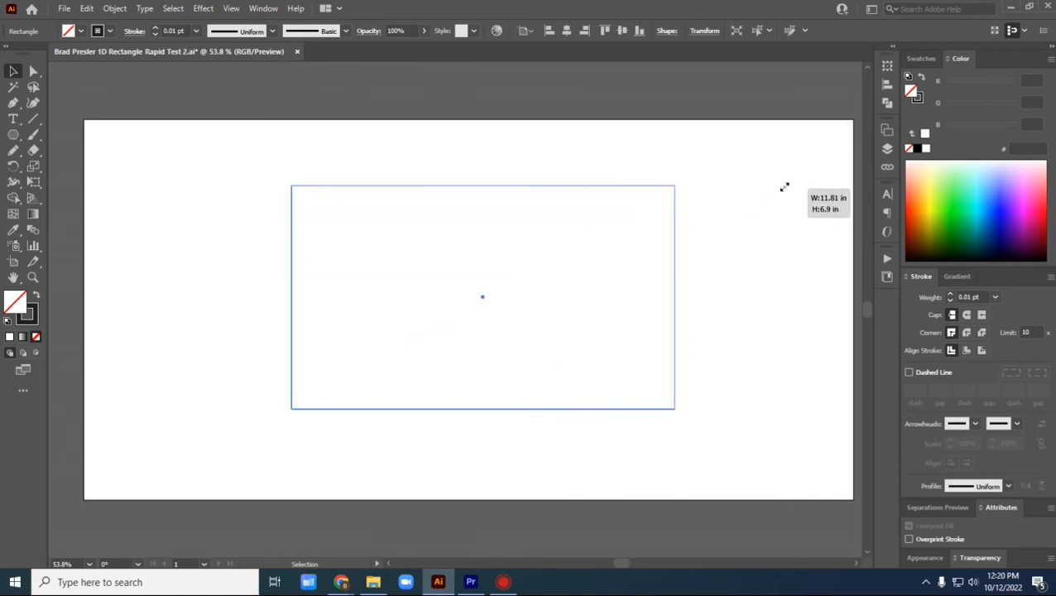
{"action": "left_click_drag", "start_coordinate": [784, 186], "coordinate": [782, 189]}
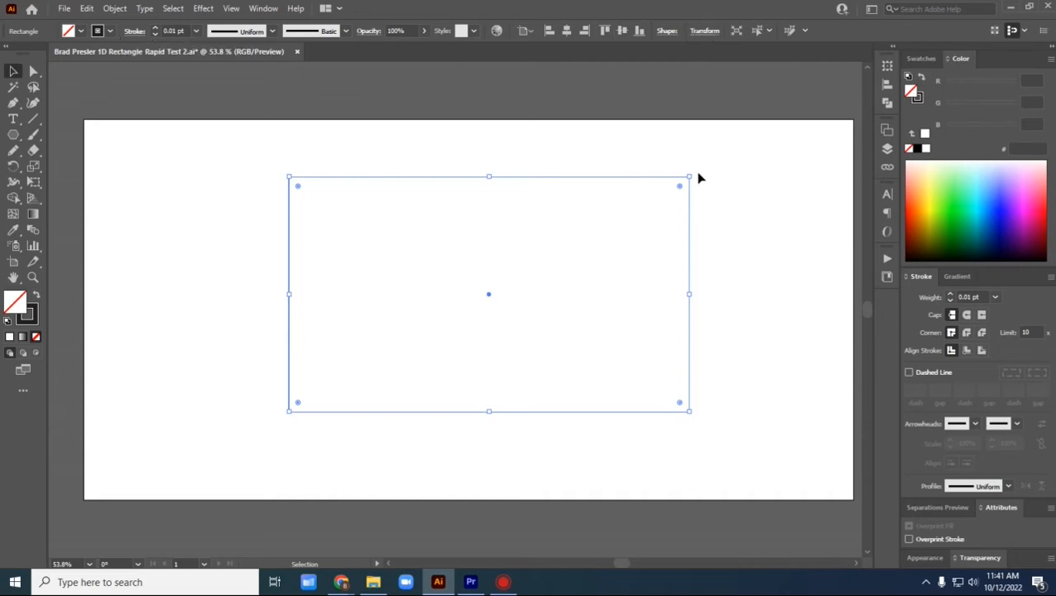
Step: Examine the rectangle's X and Y position and its width and height in the transform values
{"action": "left_click", "coordinate": [701, 33]}
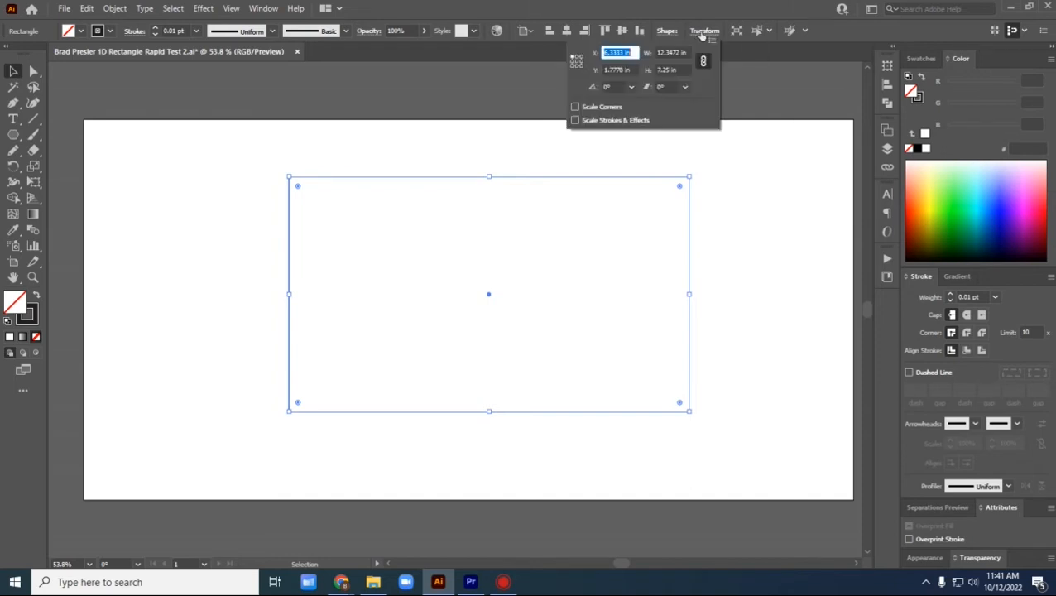
{"action": "left_click", "coordinate": [666, 53]}
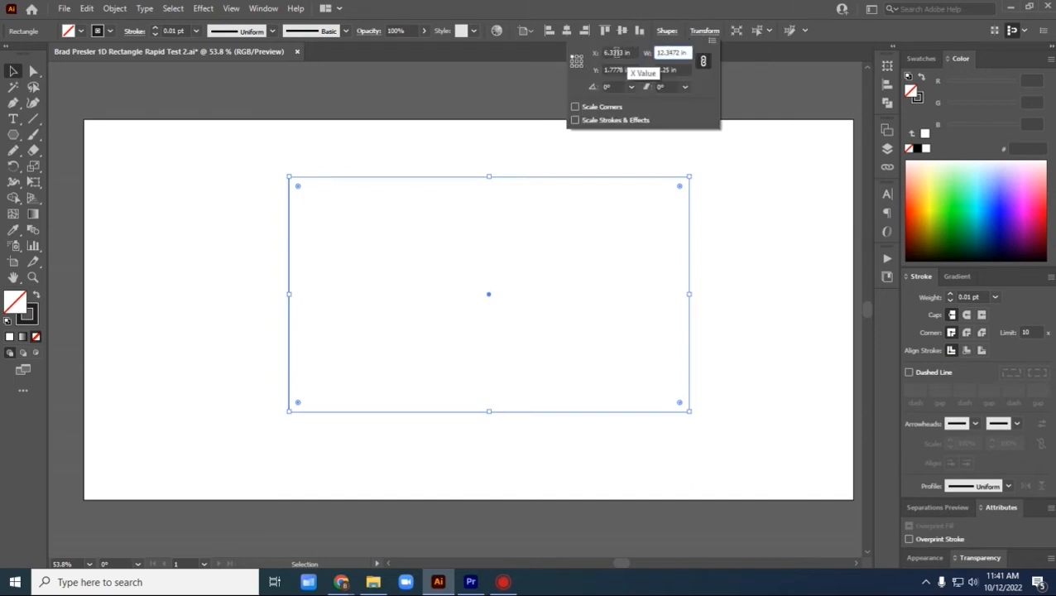
{"action": "left_click", "coordinate": [618, 53]}
{"action": "left_click", "coordinate": [613, 71]}
{"action": "left_click", "coordinate": [613, 54]}
{"action": "left_click", "coordinate": [614, 69]}
{"action": "left_click", "coordinate": [614, 54]}
{"action": "left_click", "coordinate": [613, 70]}
{"action": "left_click", "coordinate": [613, 54]}
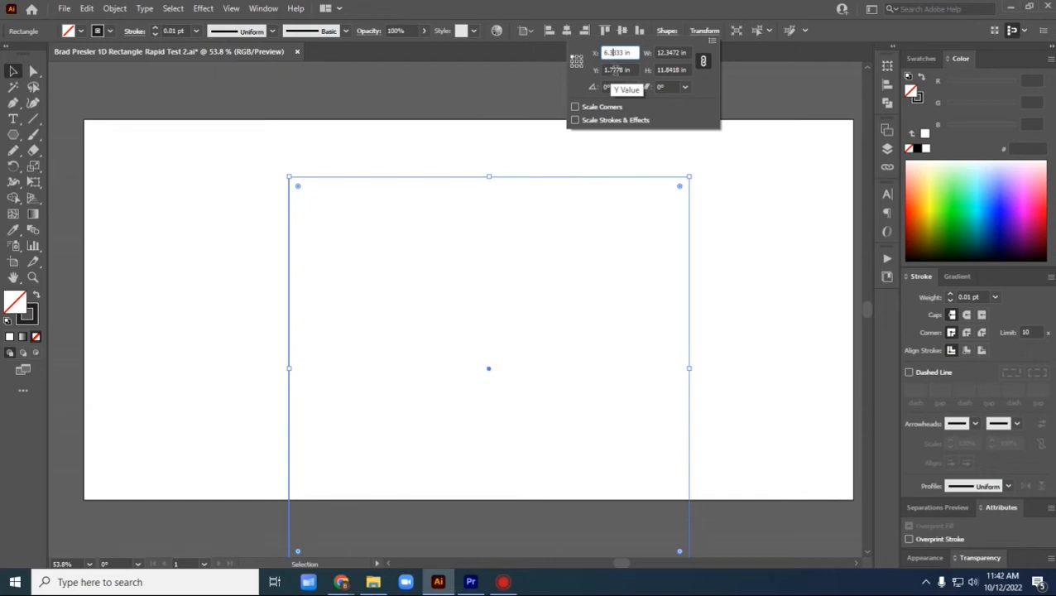
{"action": "left_click", "coordinate": [668, 52]}
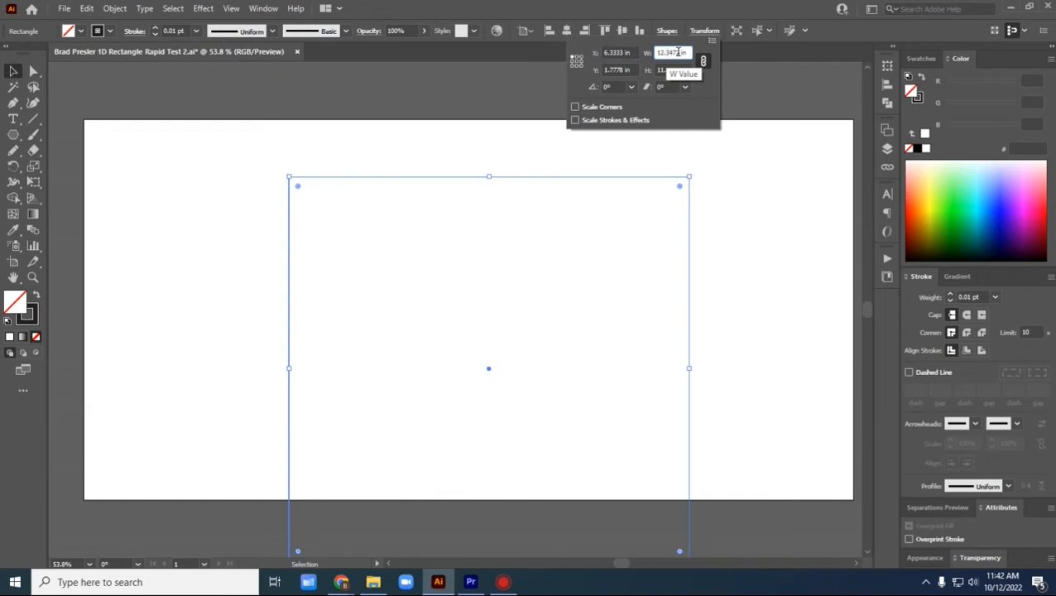
{"action": "left_click_drag", "start_coordinate": [657, 53], "coordinate": [684, 53]}
{"action": "left_click", "coordinate": [667, 70]}
{"action": "left_click", "coordinate": [662, 54]}
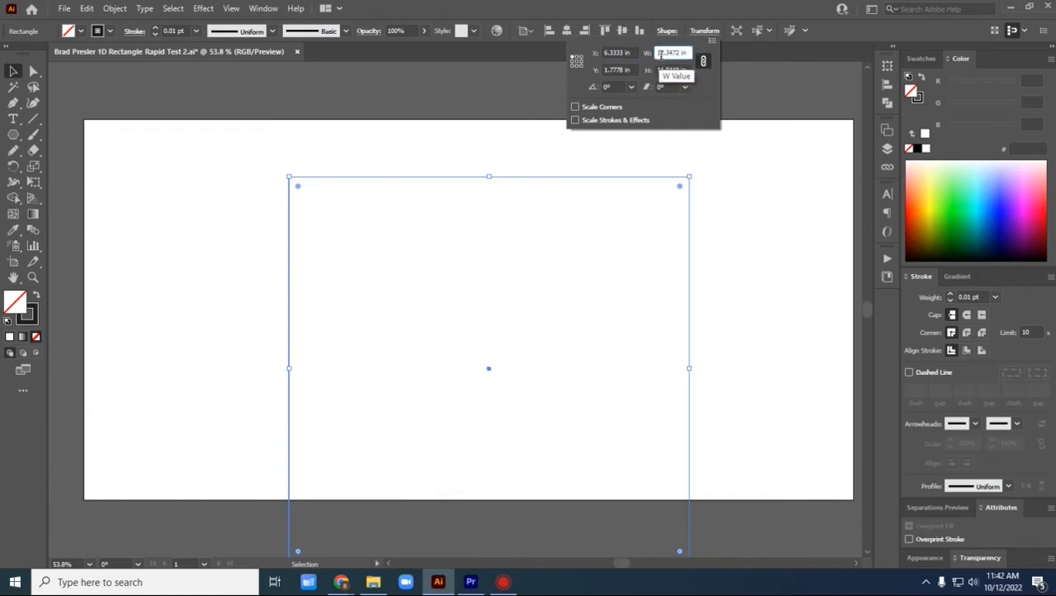
Step: Unlink the rectangle's width and height proportions and set both dimensions to 5 in
{"action": "left_click", "coordinate": [702, 62]}
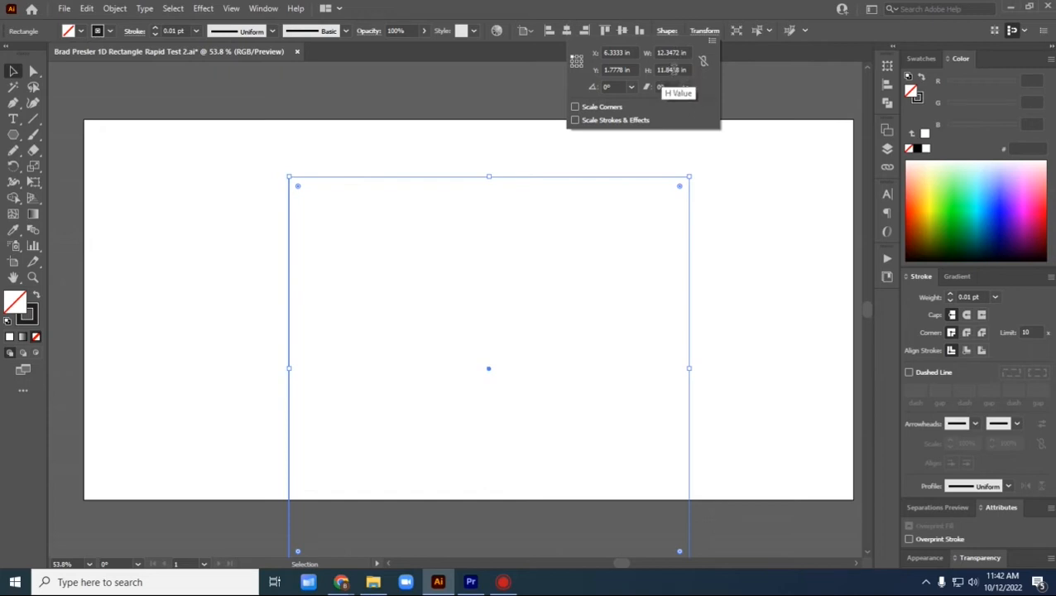
{"action": "double_click", "coordinate": [668, 52]}
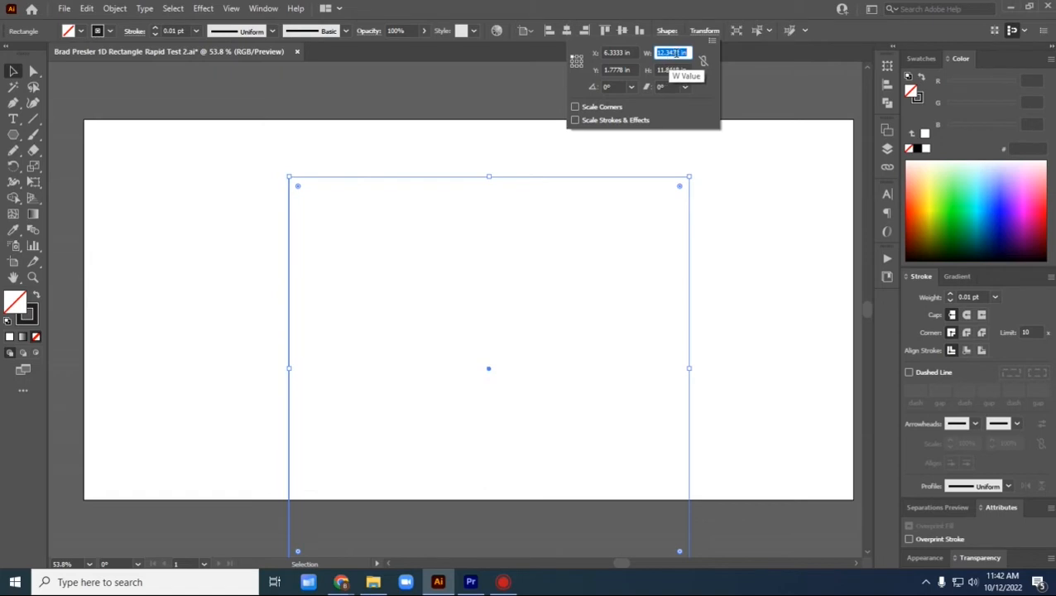
{"action": "type", "text": "5"}
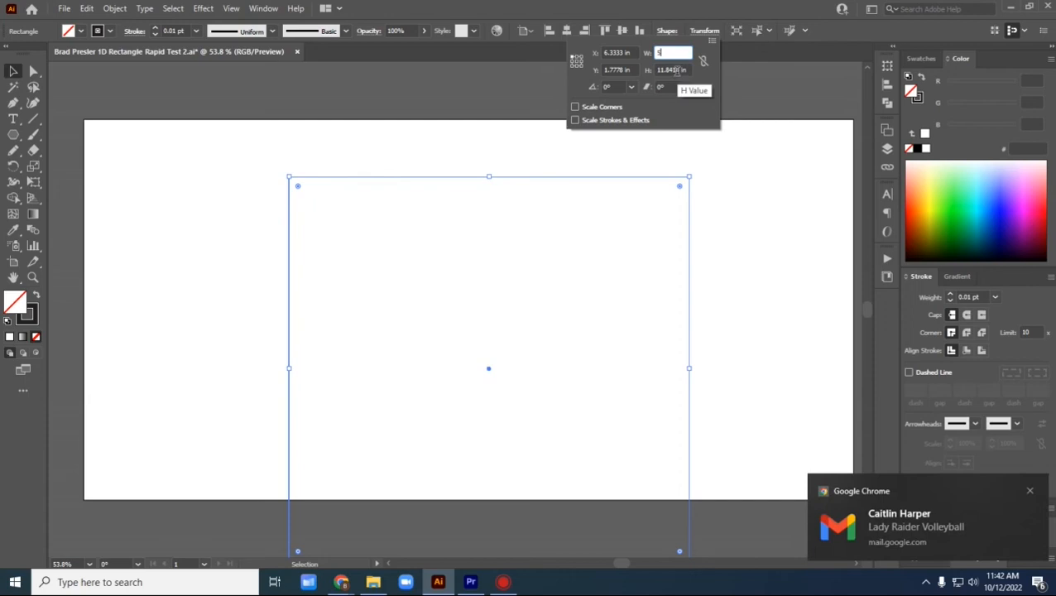
{"action": "left_click", "coordinate": [677, 71]}
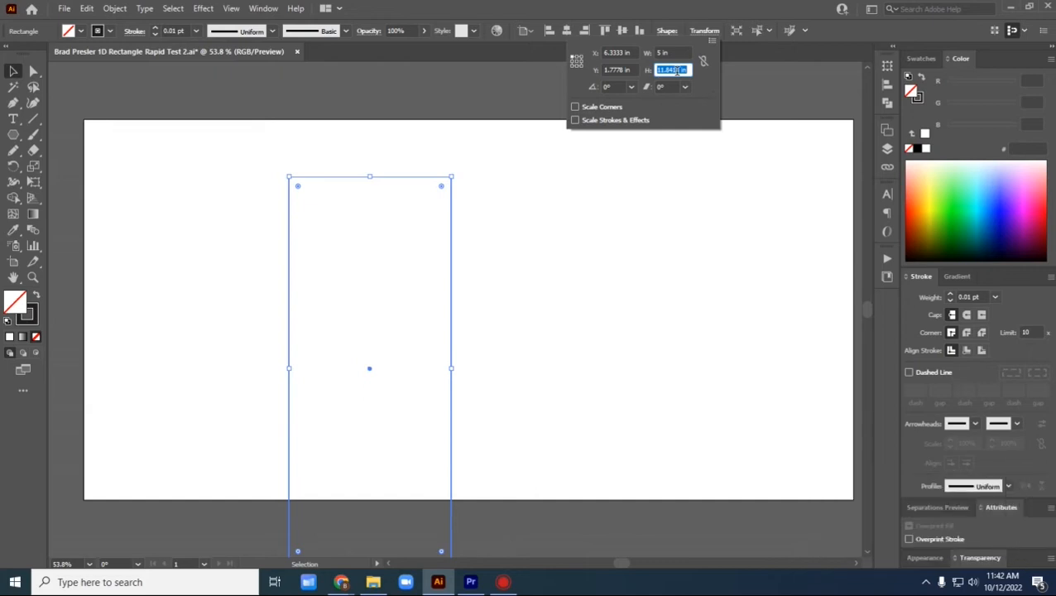
{"action": "type", "text": "5"}
{"action": "key", "text": "Return"}
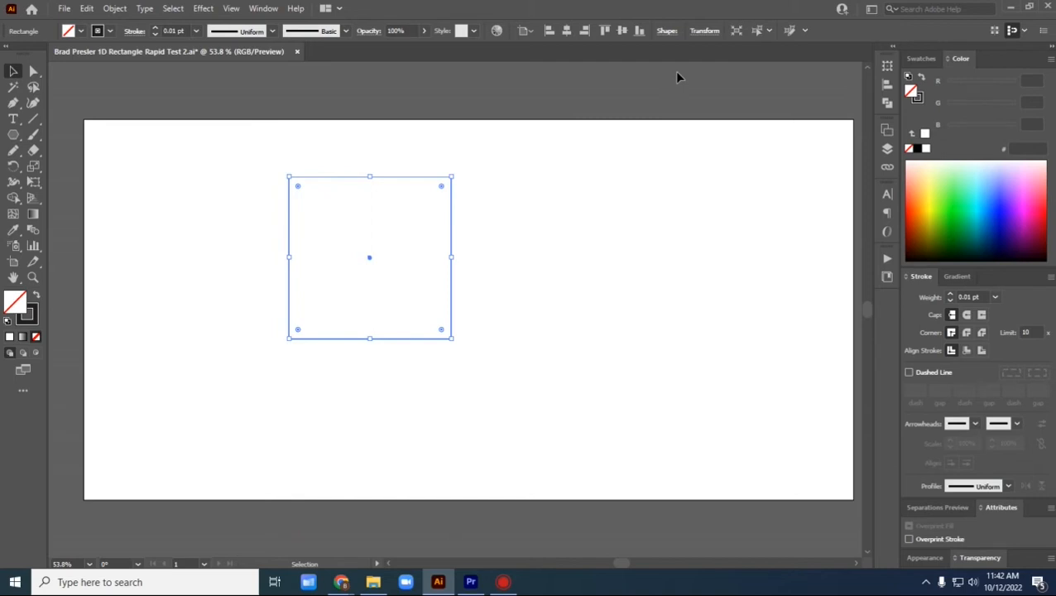
Step: Stretch the square outward from its left edge to a width of about 7.35 in
{"action": "left_click", "coordinate": [702, 34]}
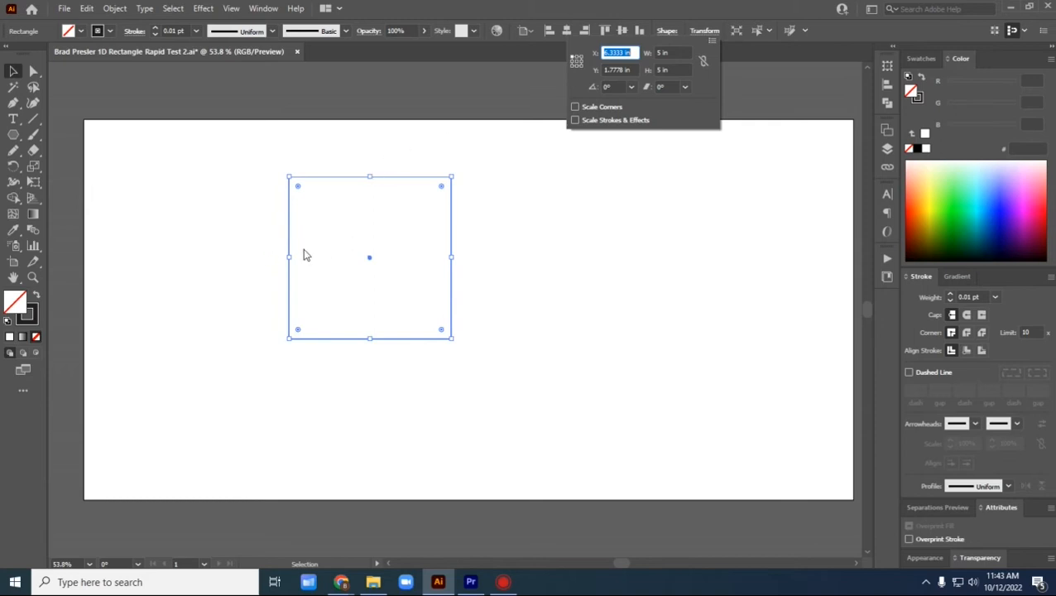
{"action": "left_click_drag", "start_coordinate": [289, 257], "coordinate": [212, 258]}
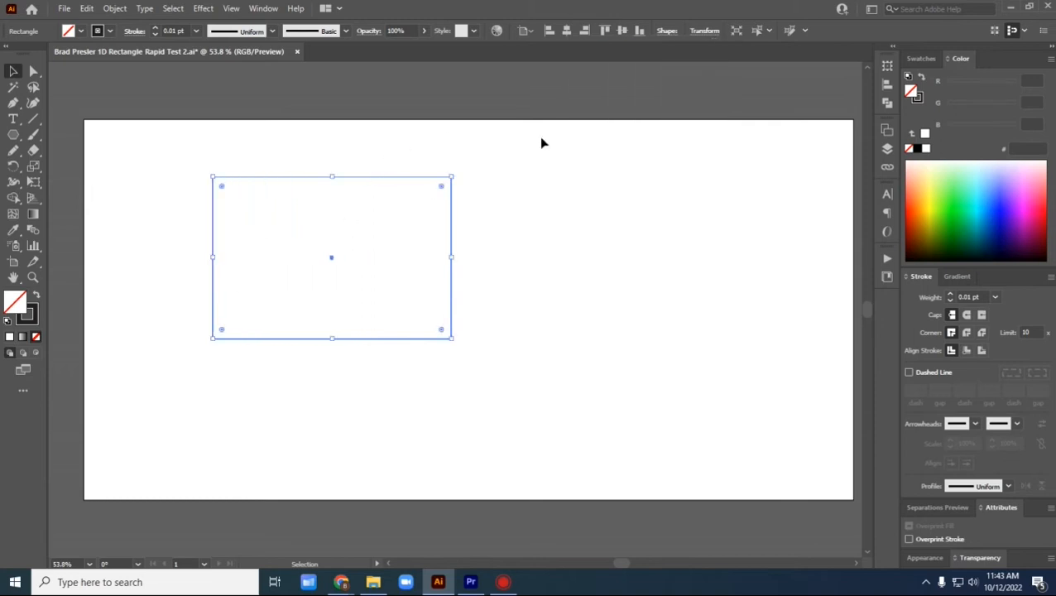
Step: Try different transform reference points on the rectangle's corners and edges, finishing with the centre point
{"action": "left_click", "coordinate": [701, 32]}
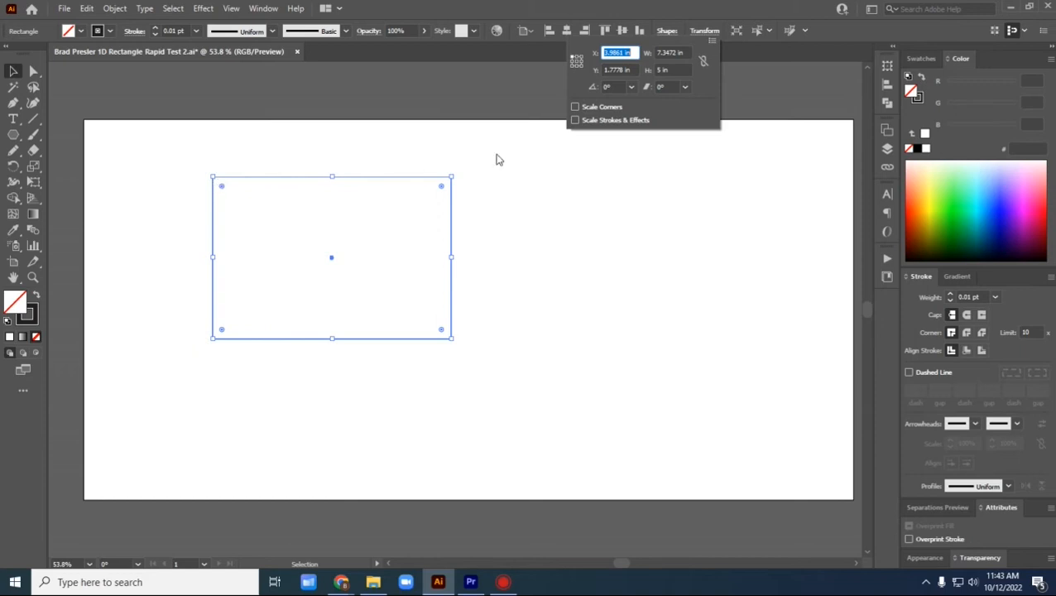
{"action": "left_click", "coordinate": [580, 57]}
{"action": "left_click", "coordinate": [576, 61]}
{"action": "left_click", "coordinate": [581, 62]}
{"action": "left_click", "coordinate": [581, 66]}
{"action": "left_click", "coordinate": [577, 66]}
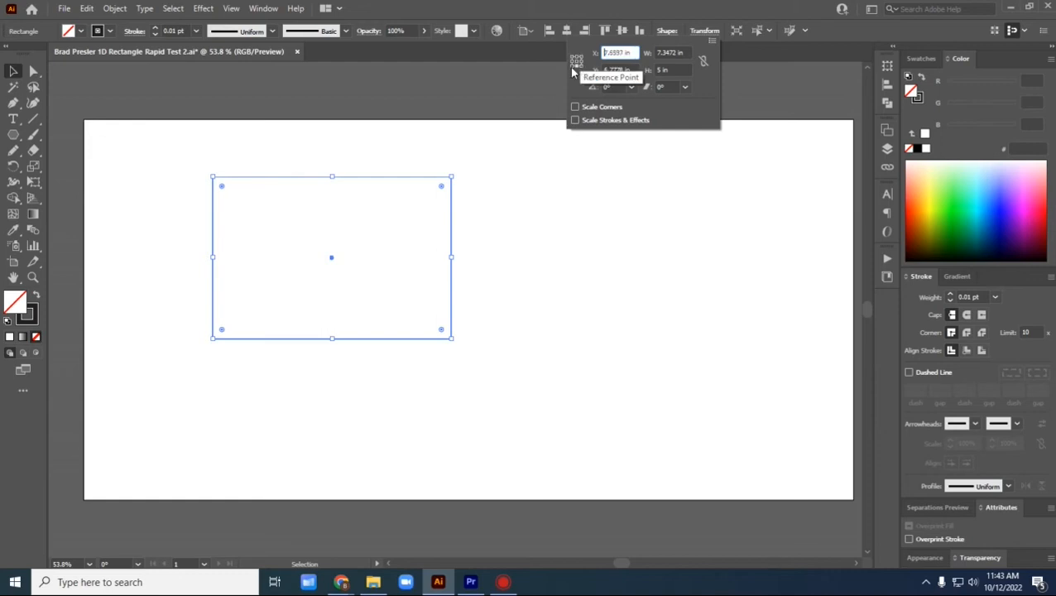
{"action": "left_click", "coordinate": [570, 64]}
{"action": "left_click", "coordinate": [572, 57]}
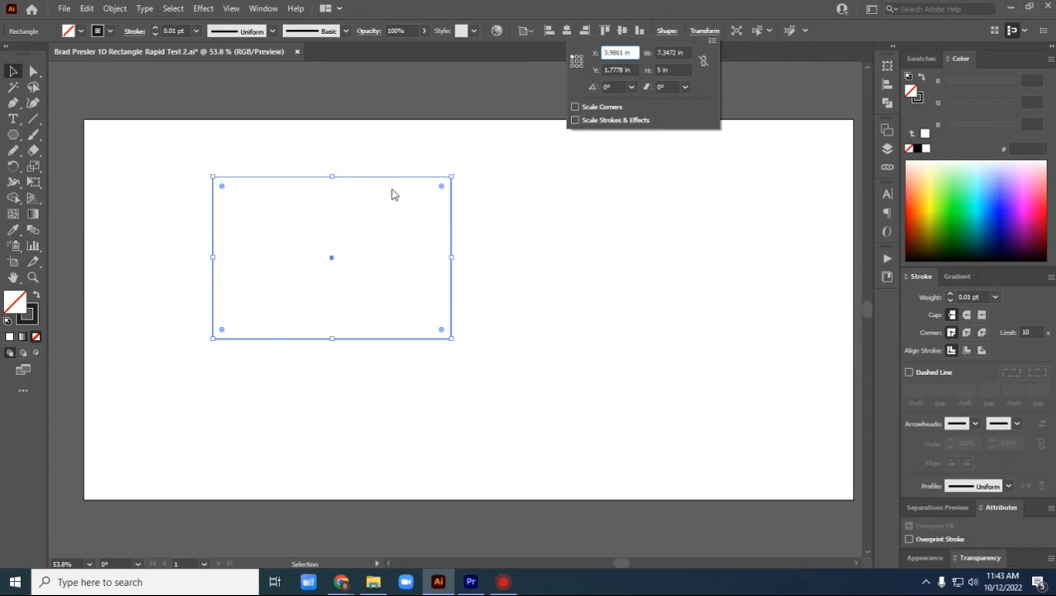
{"action": "left_click", "coordinate": [576, 63]}
{"action": "left_click", "coordinate": [576, 61]}
{"action": "left_click", "coordinate": [426, 167]}
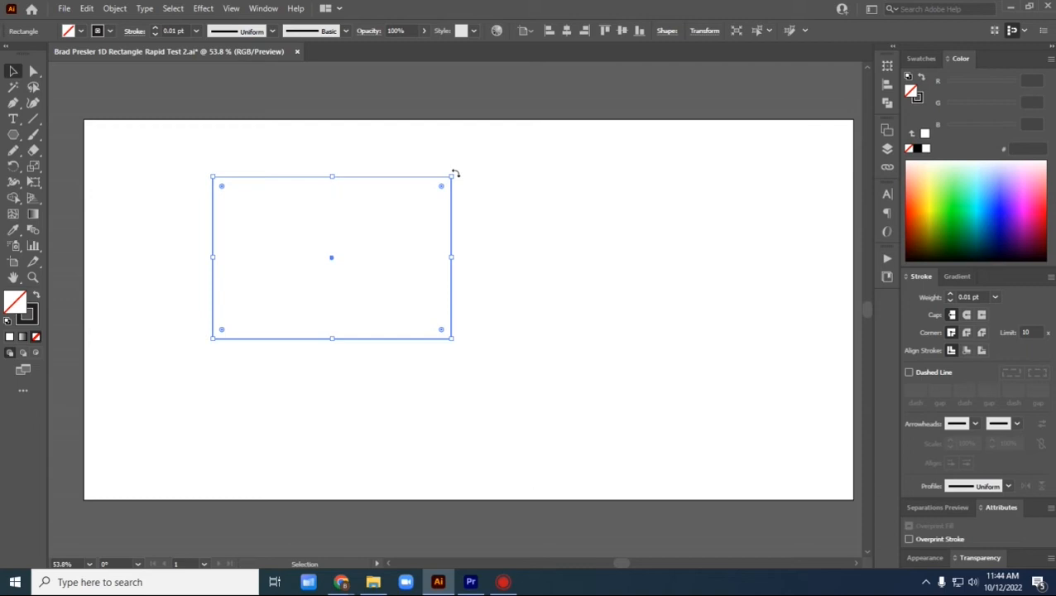
Step: Try rotating the rectangle freehand about its centre by its corners, turning it in both directions
{"action": "left_click_drag", "start_coordinate": [454, 174], "coordinate": [418, 153]}
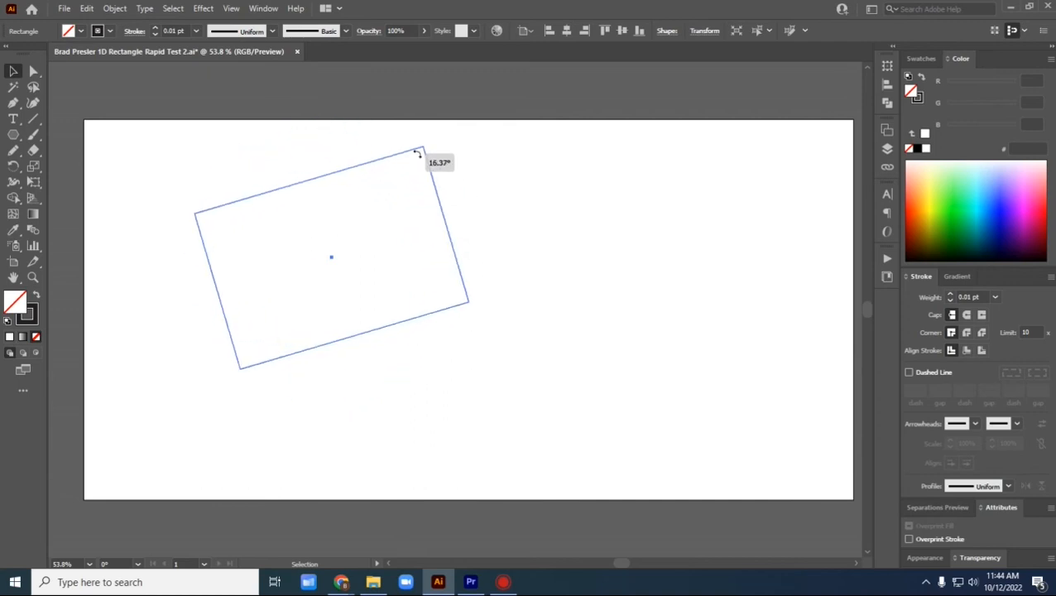
{"action": "left_click_drag", "start_coordinate": [418, 153], "coordinate": [436, 192]}
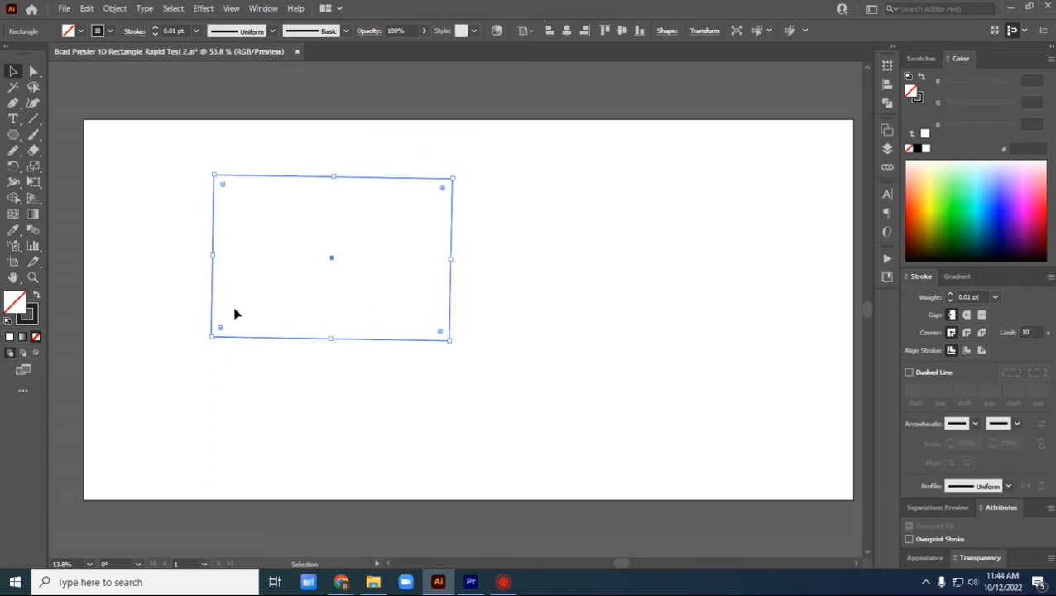
{"action": "left_click_drag", "start_coordinate": [205, 339], "coordinate": [464, 169]}
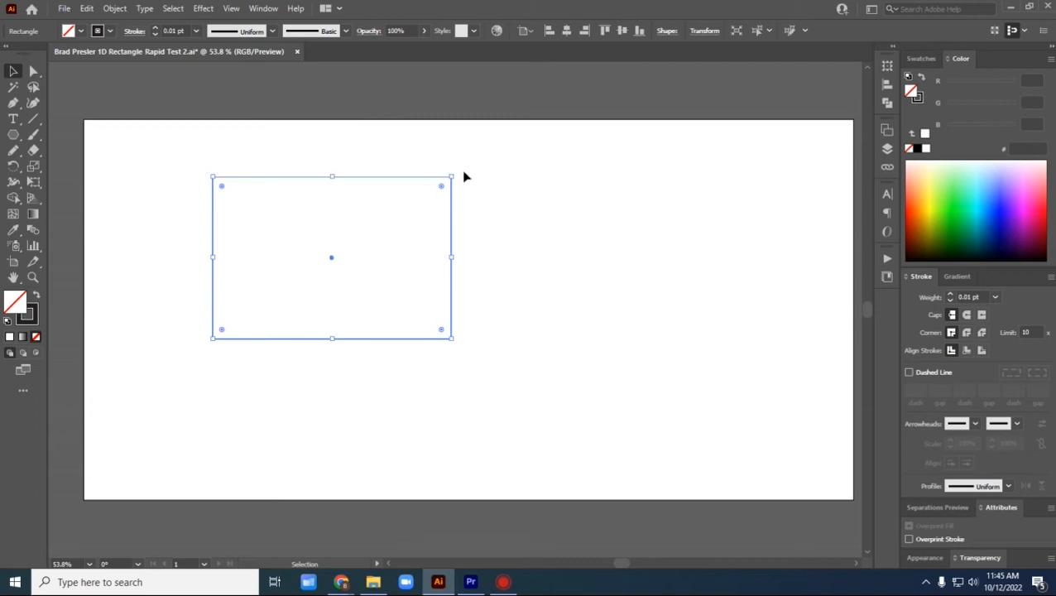
{"action": "left_click_drag", "start_coordinate": [453, 171], "coordinate": [431, 199]}
{"action": "left_click_drag", "start_coordinate": [455, 171], "coordinate": [207, 245]}
{"action": "left_click_drag", "start_coordinate": [432, 202], "coordinate": [391, 238]}
Step: Resize the rectangle by its upper-right corner to about 9.21 × 4.06 in
{"action": "left_click_drag", "start_coordinate": [451, 175], "coordinate": [529, 199]}
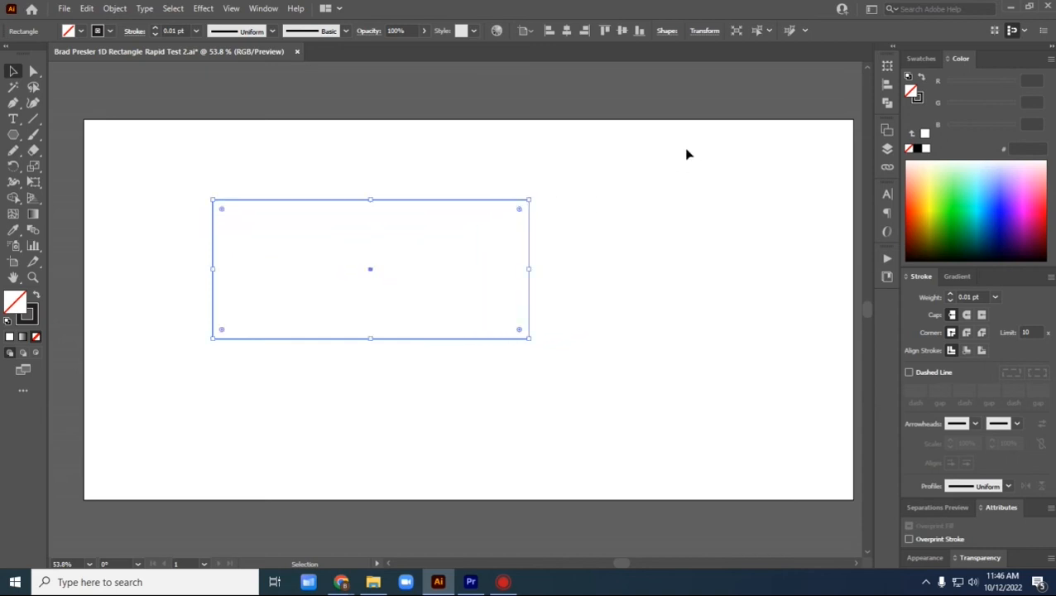
{"action": "left_click_drag", "start_coordinate": [528, 199], "coordinate": [626, 195]}
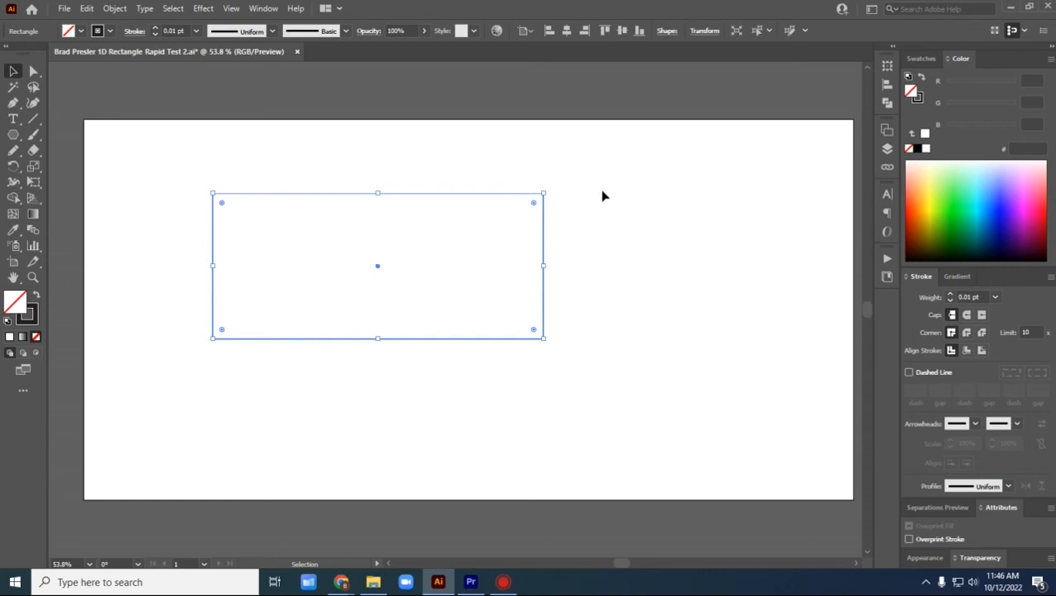
{"action": "left_click_drag", "start_coordinate": [543, 193], "coordinate": [583, 208]}
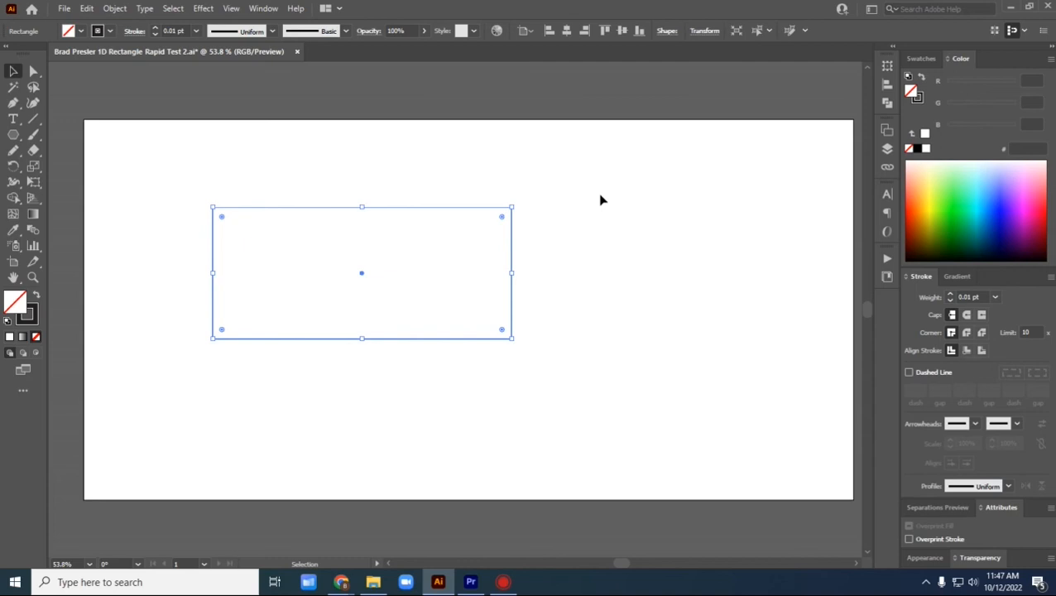
Step: Rotate the rectangle 120° about its lower-right reference point using an exact angle value
{"action": "left_click", "coordinate": [702, 31]}
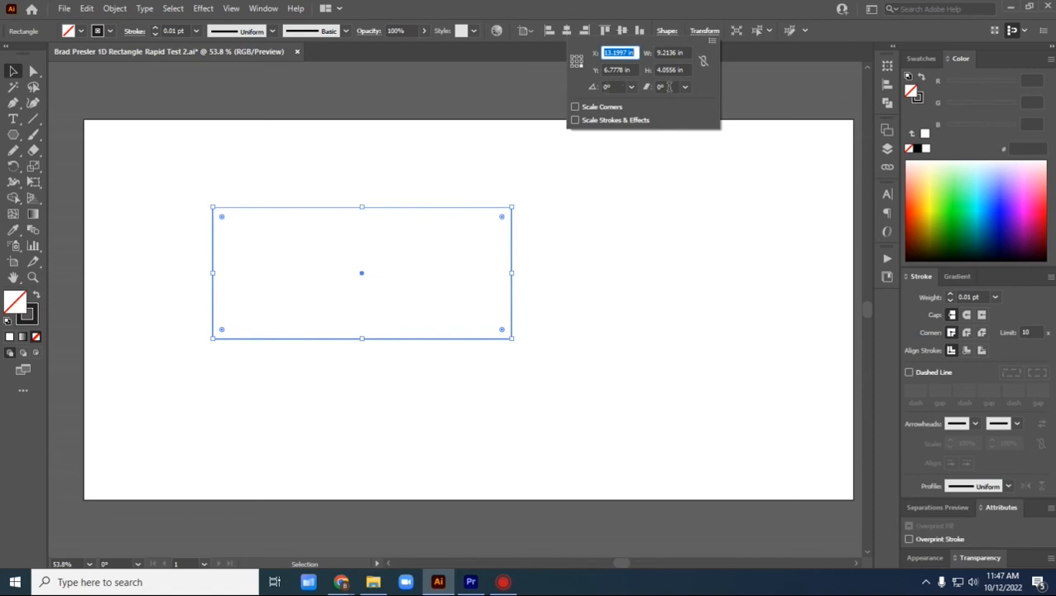
{"action": "left_click", "coordinate": [614, 87]}
{"action": "type", "text": "120"}
{"action": "key", "text": "Return"}
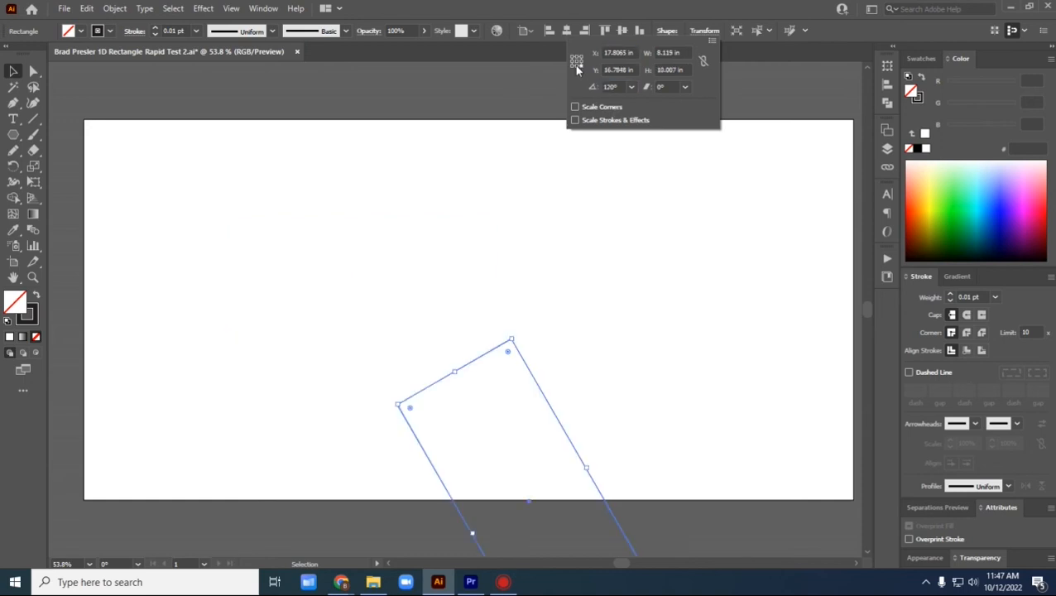
Step: Undo the 120° rotation, then rotate the rectangle 90° about its centre reference point using a preset angle
{"action": "key", "text": "ctrl+z"}
{"action": "left_click", "coordinate": [577, 61]}
{"action": "left_click", "coordinate": [616, 86]}
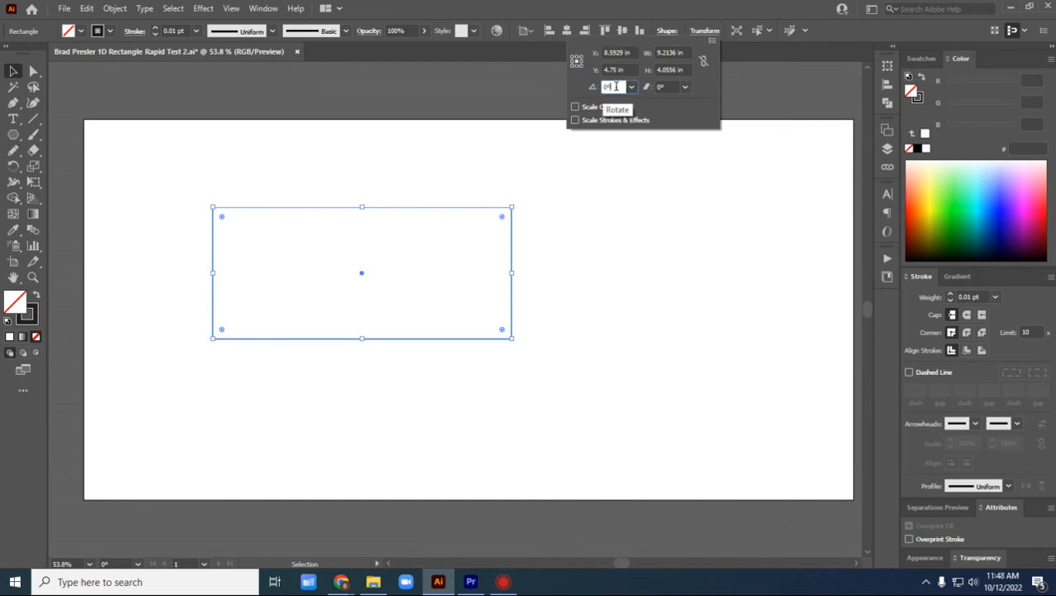
{"action": "double_click", "coordinate": [614, 86]}
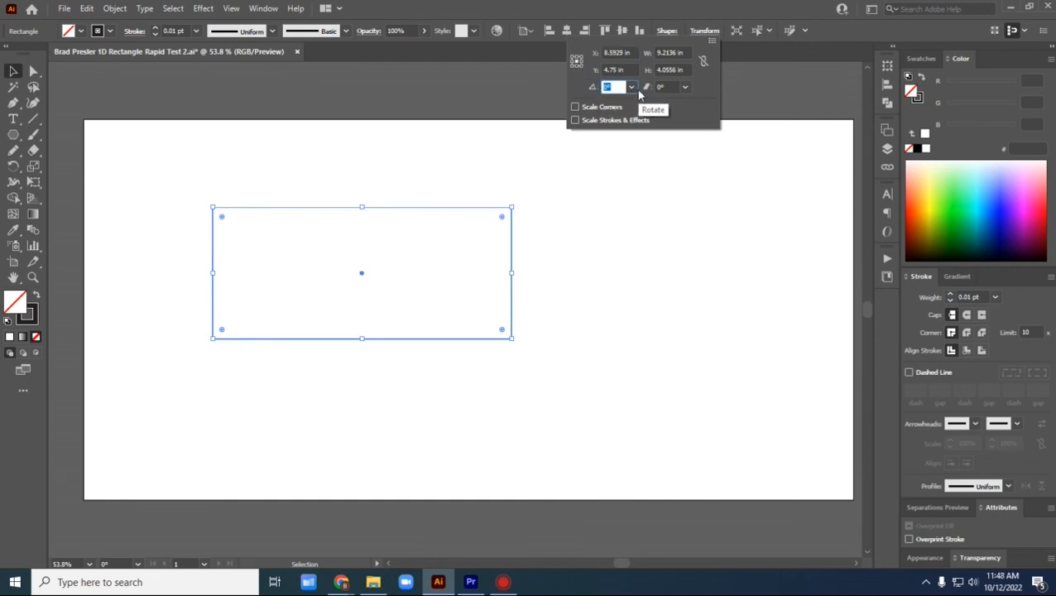
{"action": "left_click", "coordinate": [631, 87]}
{"action": "left_click", "coordinate": [644, 146]}
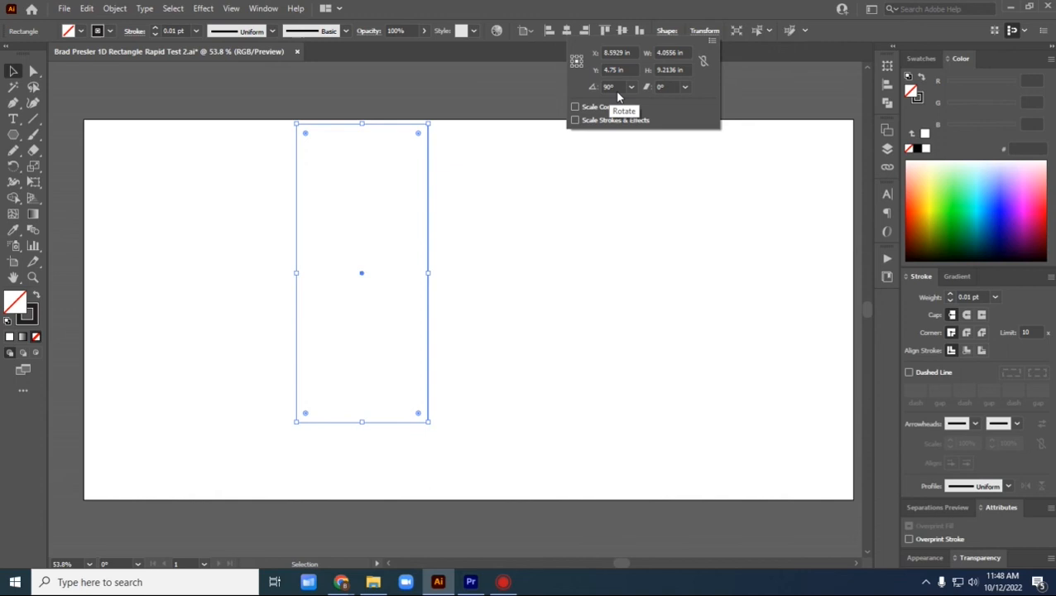
{"action": "left_click", "coordinate": [614, 88]}
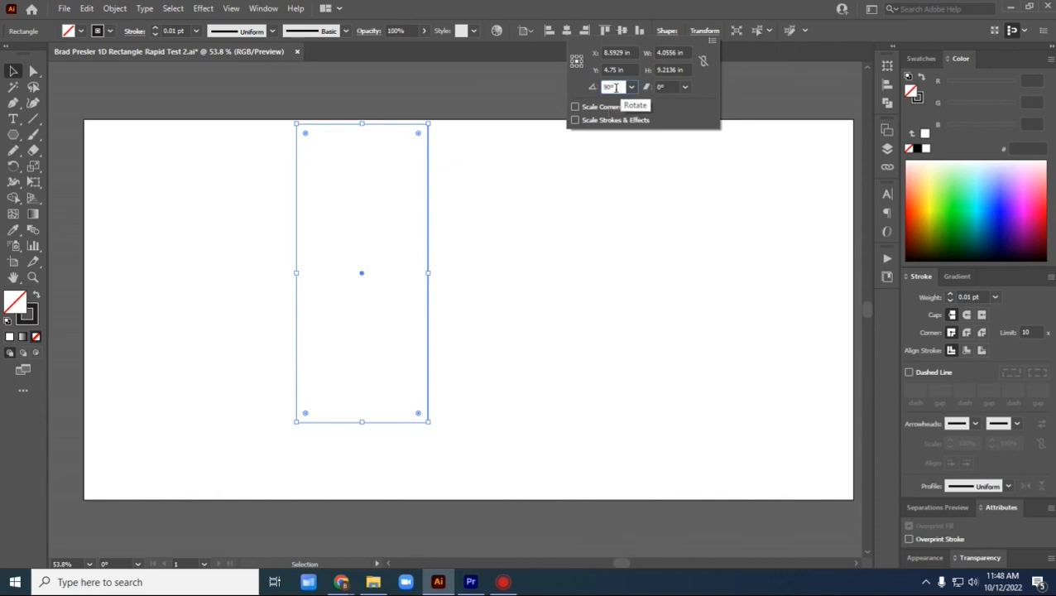
Step: Try shearing the upright rectangle by the preset angle of -45°, and undo the shear
{"action": "left_click", "coordinate": [684, 87]}
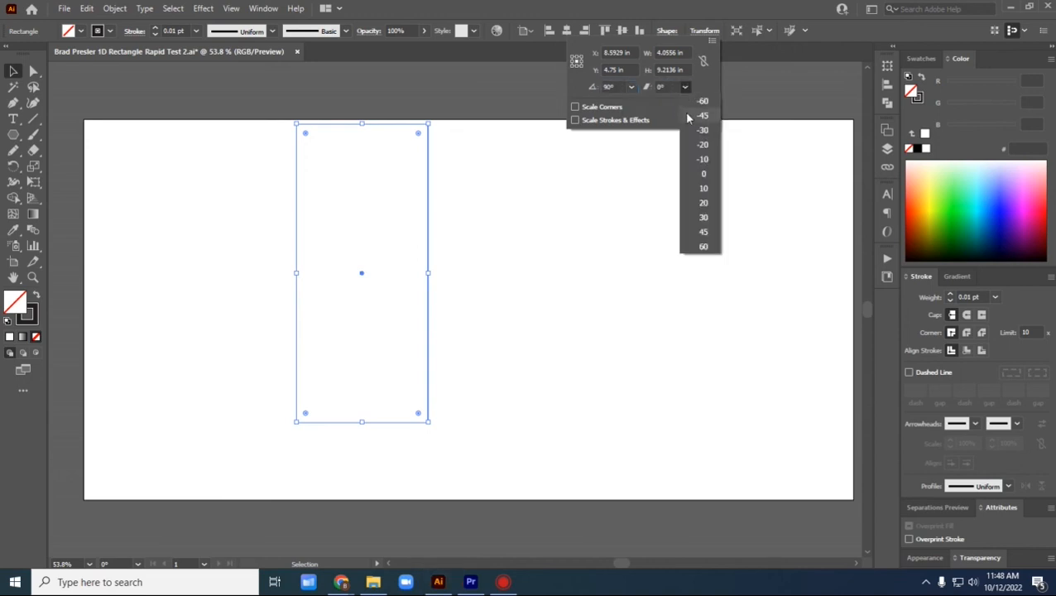
{"action": "left_click", "coordinate": [684, 113]}
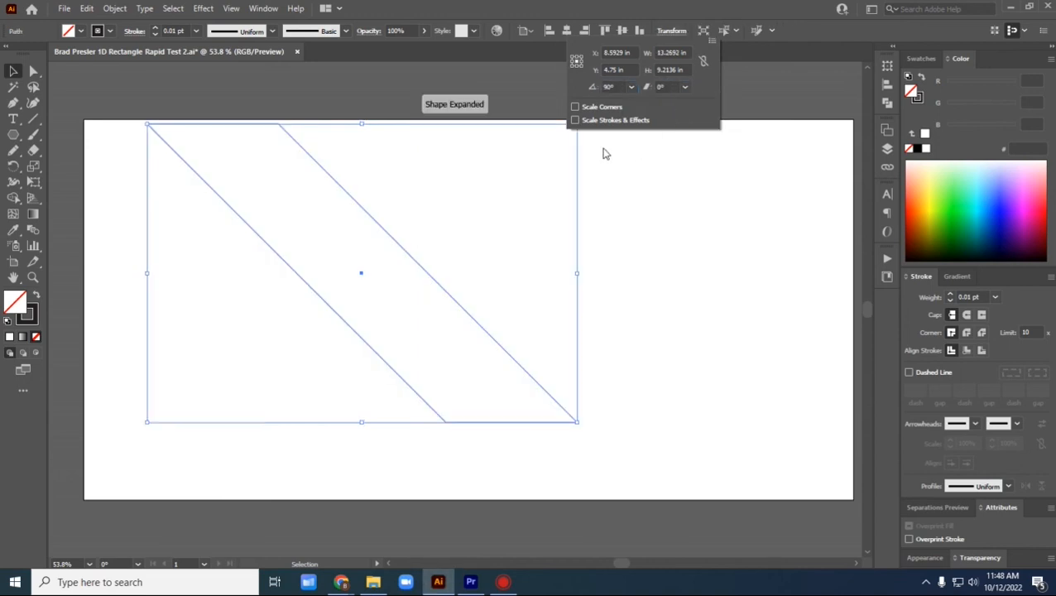
{"action": "left_click", "coordinate": [684, 88]}
{"action": "left_click", "coordinate": [684, 88]}
{"action": "key", "text": "Escape"}
{"action": "key", "text": "ctrl+z"}
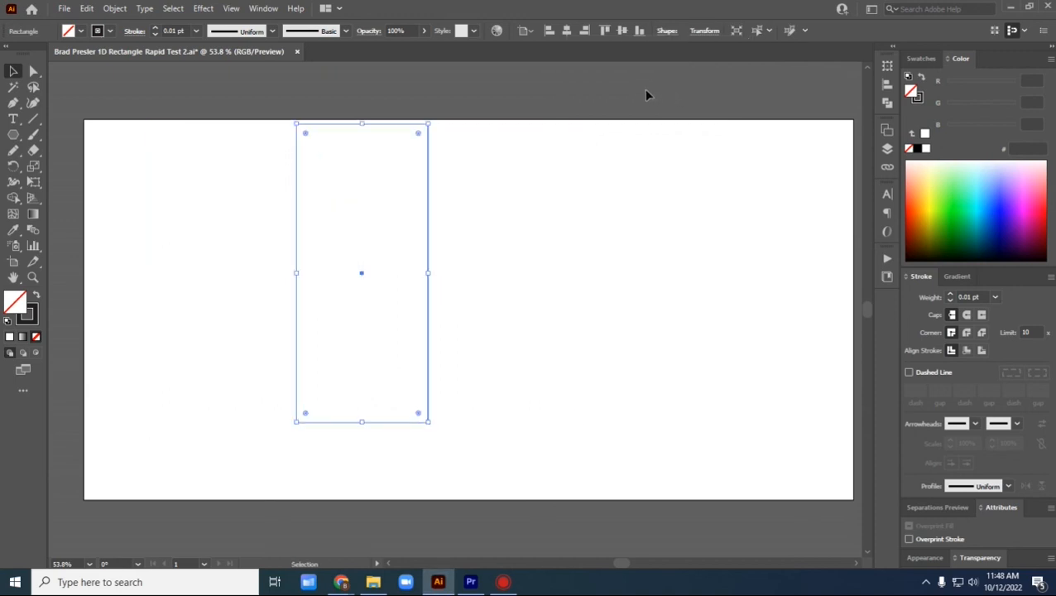
Step: Shear the upright rectangle by the preset angle of -10° about its centre
{"action": "left_click", "coordinate": [704, 33]}
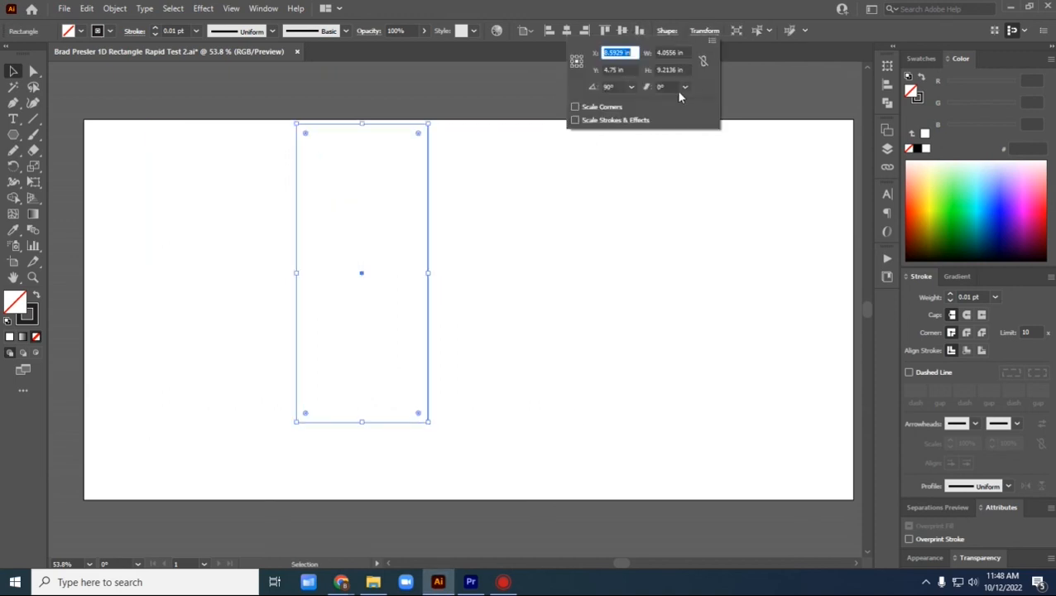
{"action": "left_click", "coordinate": [684, 88]}
{"action": "left_click", "coordinate": [694, 163]}
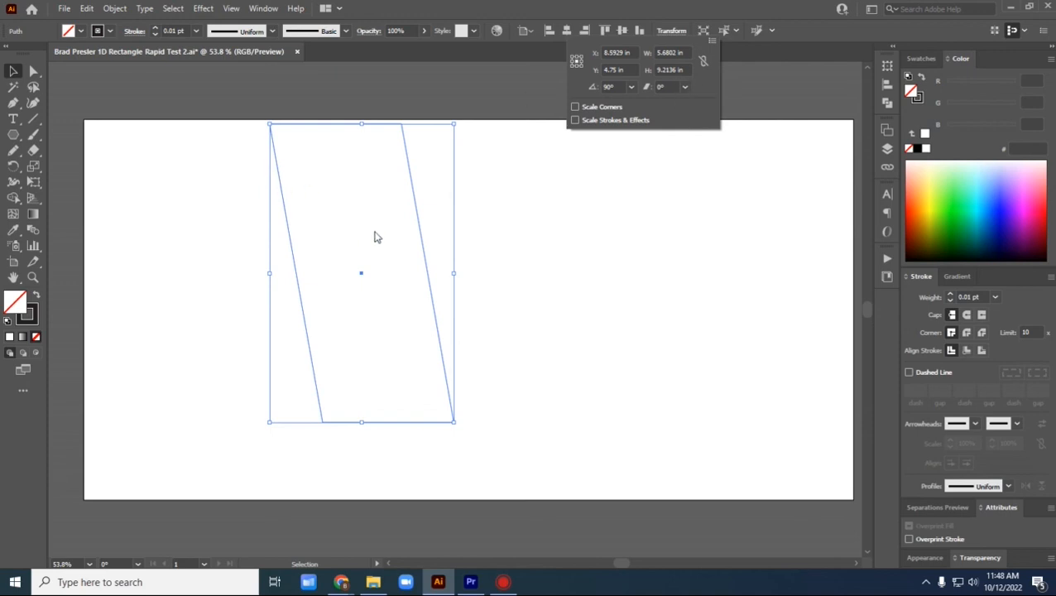
Step: Constrain the sheared shape's width and height proportions and set its height to 4 in
{"action": "left_click", "coordinate": [703, 63]}
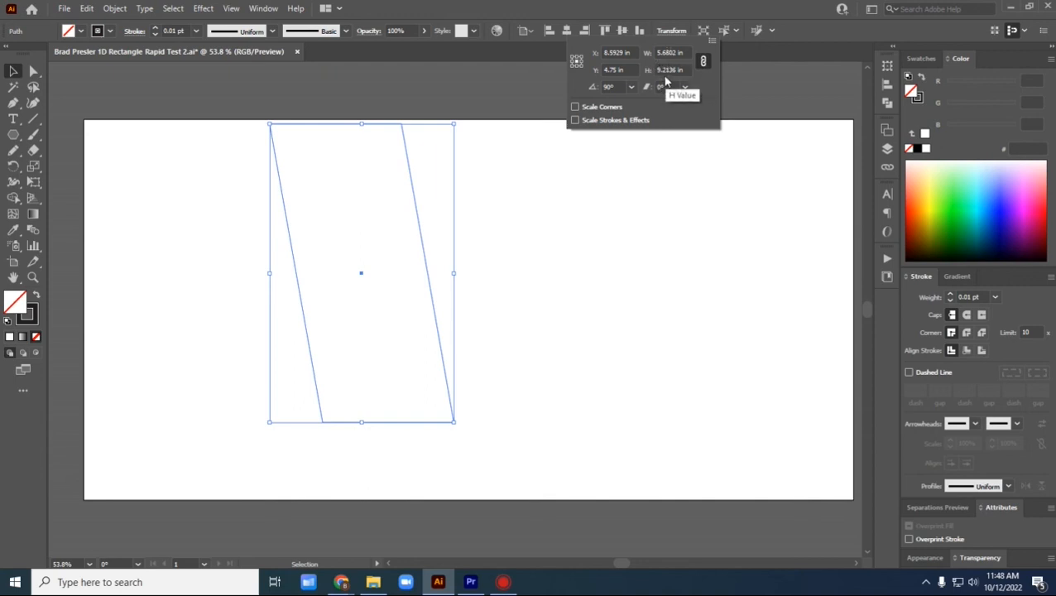
{"action": "double_click", "coordinate": [669, 70]}
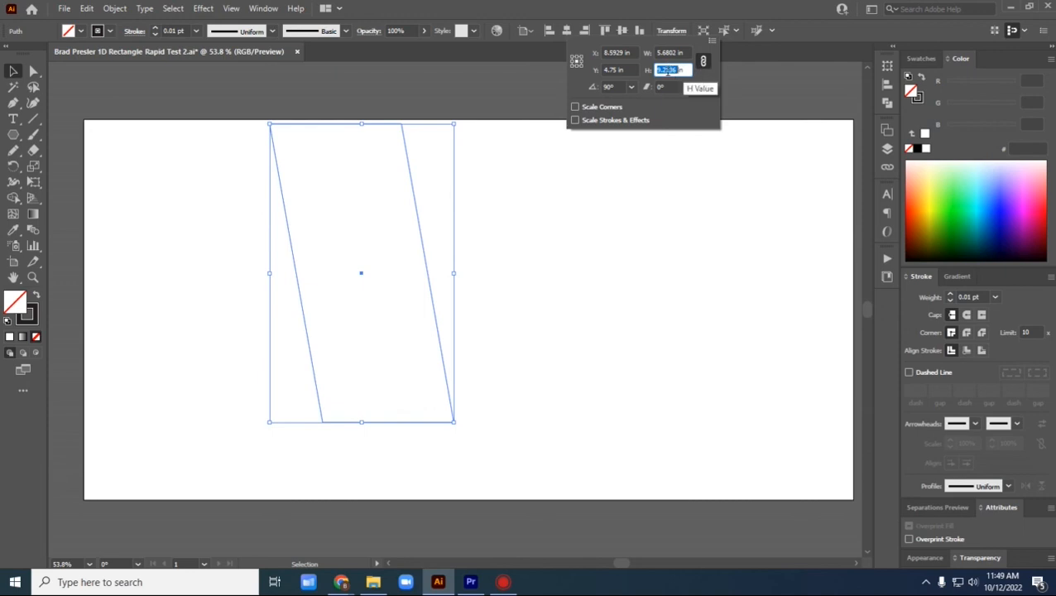
{"action": "type", "text": "4"}
{"action": "key", "text": "Return"}
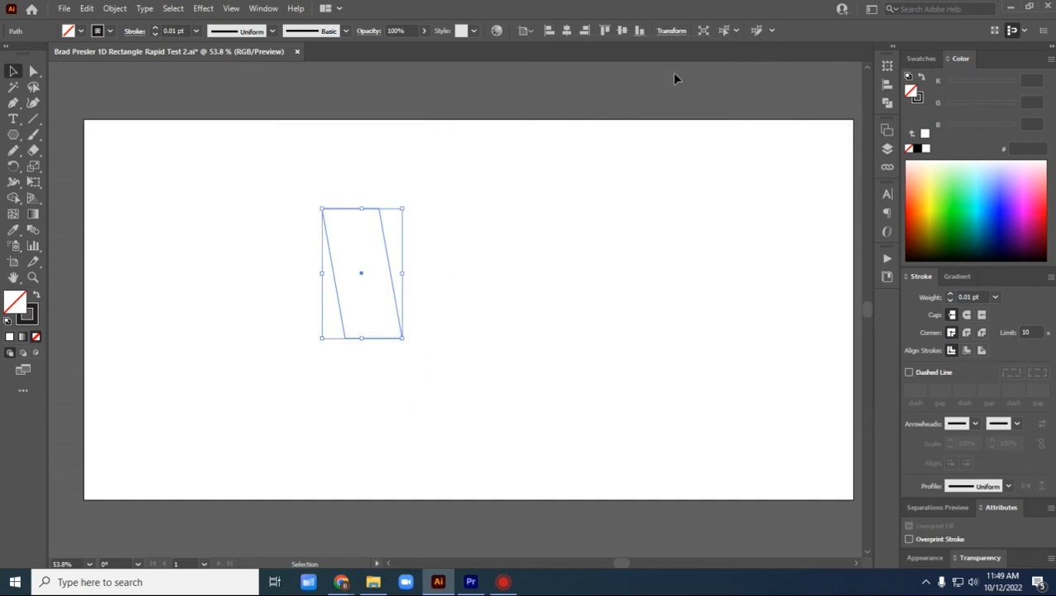
Step: Turn the Scale Corners and Scale Strokes & Effects transform options on and back off for the sheared shape
{"action": "left_click", "coordinate": [677, 33]}
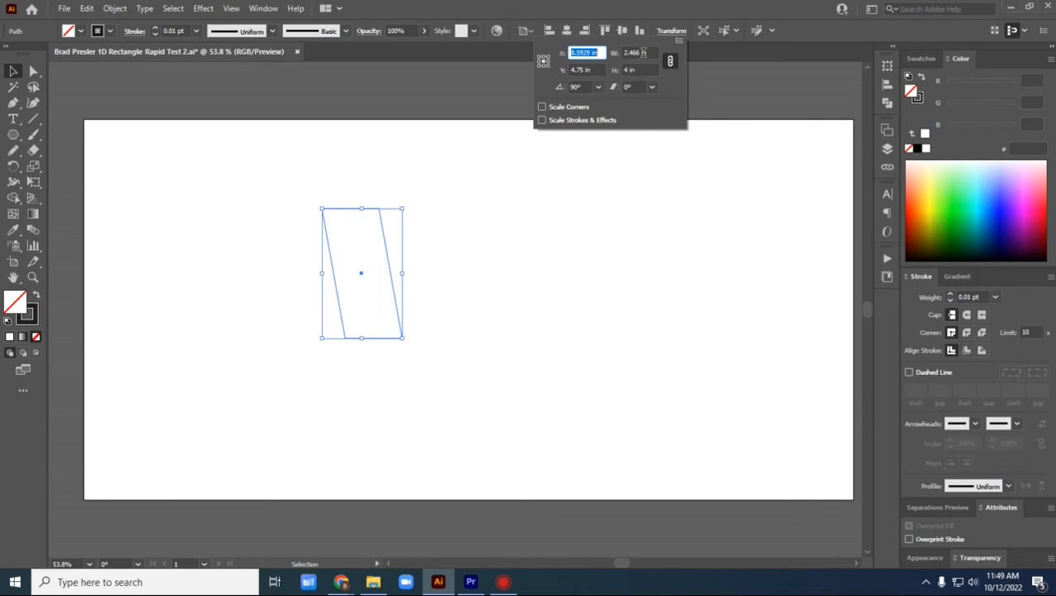
{"action": "left_click", "coordinate": [546, 109]}
{"action": "left_click", "coordinate": [547, 109]}
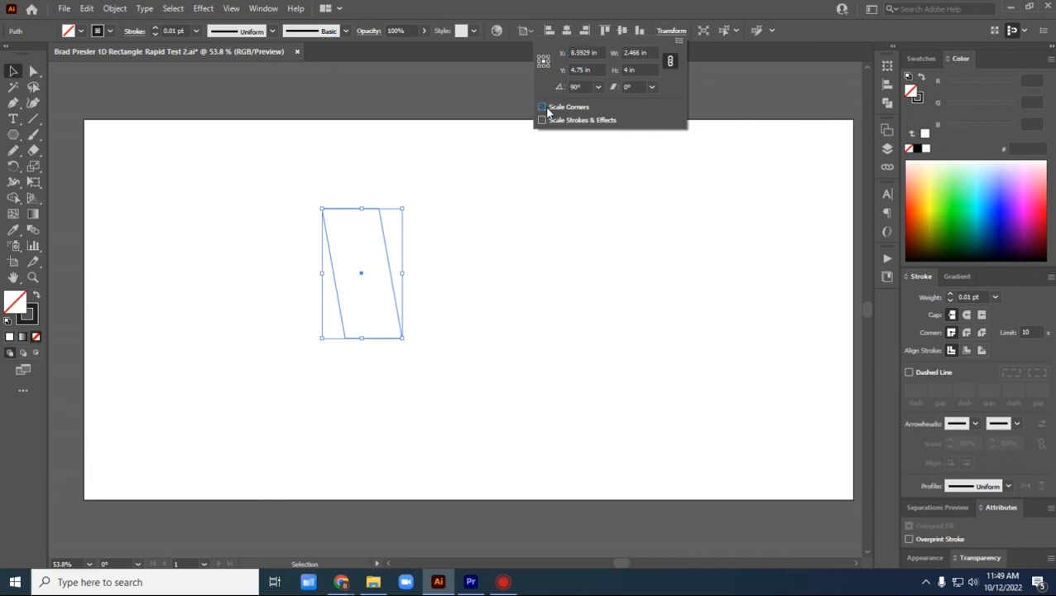
{"action": "left_click", "coordinate": [548, 125]}
{"action": "left_click", "coordinate": [545, 123]}
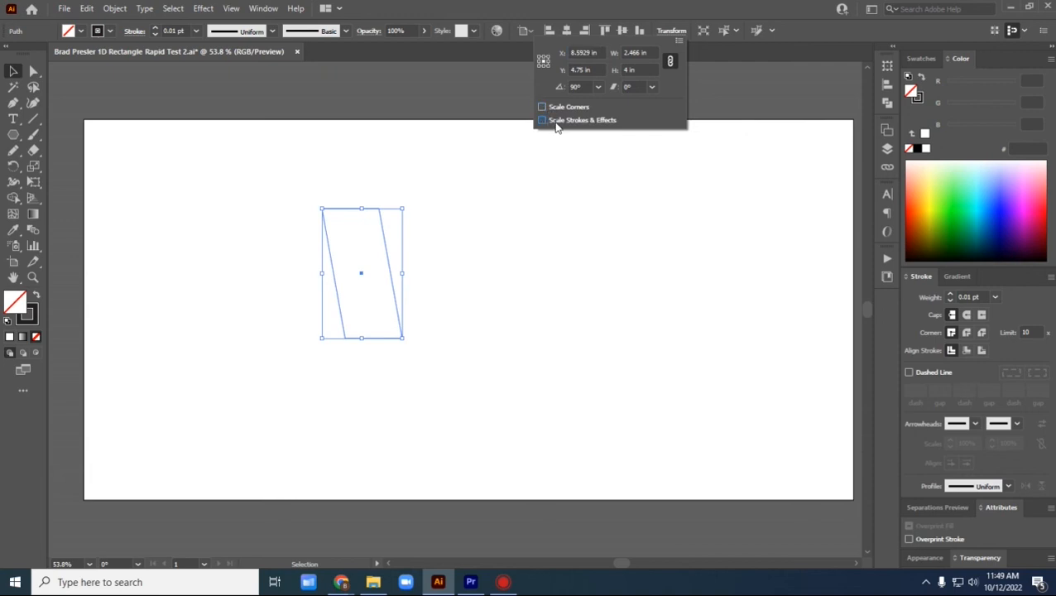